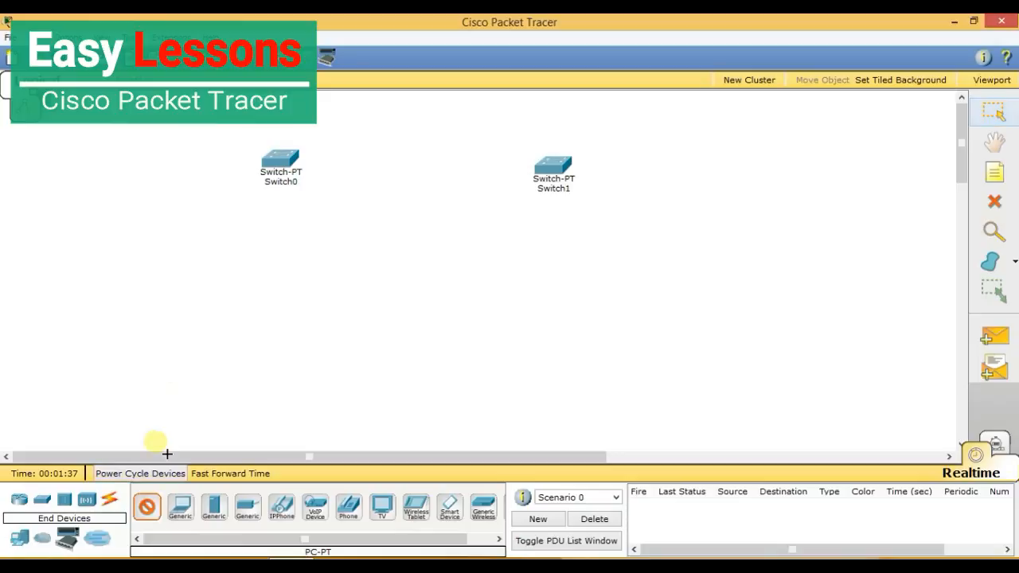
Step: Place three generic PCs in a row below Switch0
left_click(167, 354)
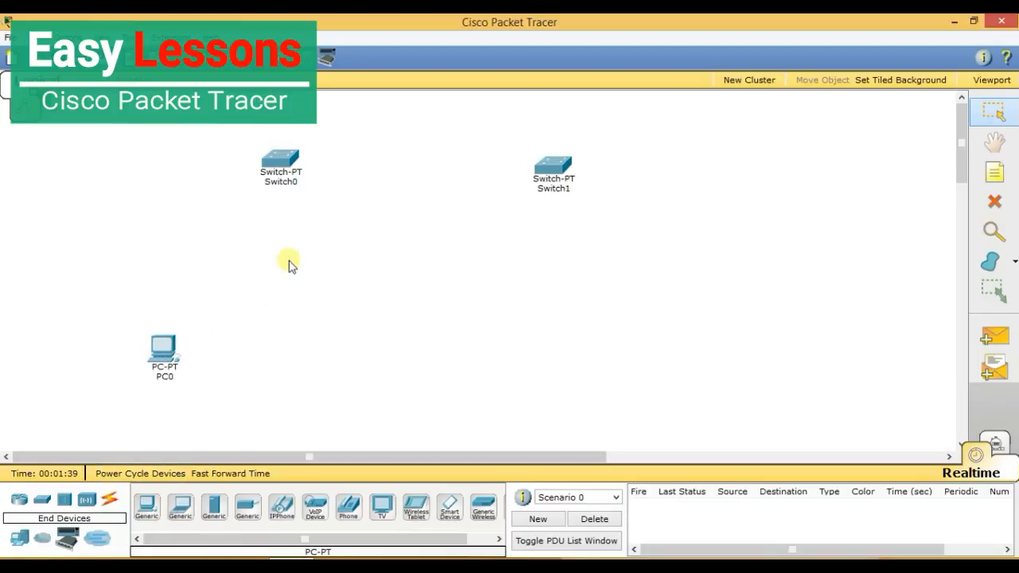
left_click(146, 506, "ctrl")
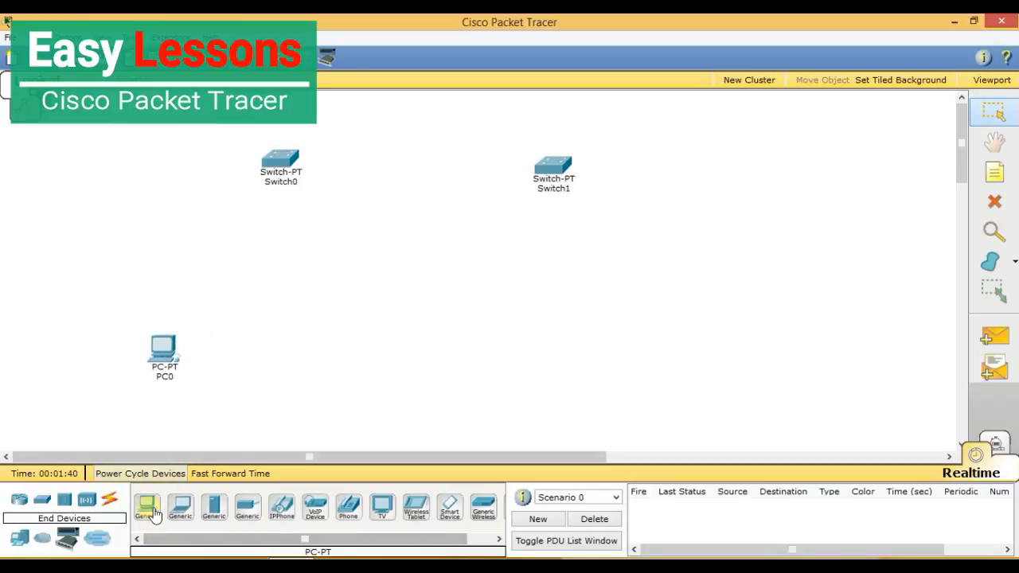
left_click(226, 356)
left_click(288, 356)
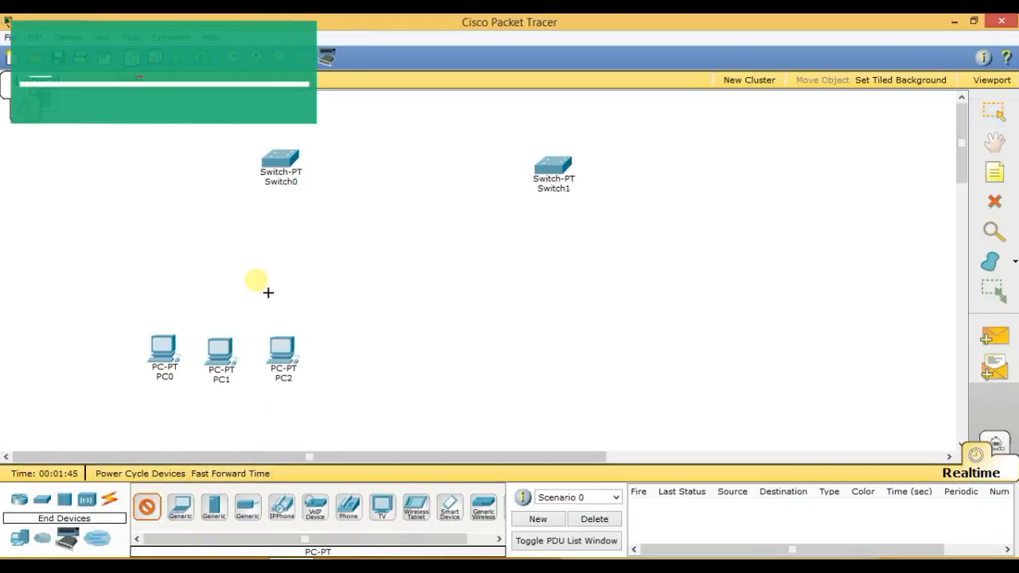
Step: Place three more generic PCs in a row below Switch1
left_click(462, 350)
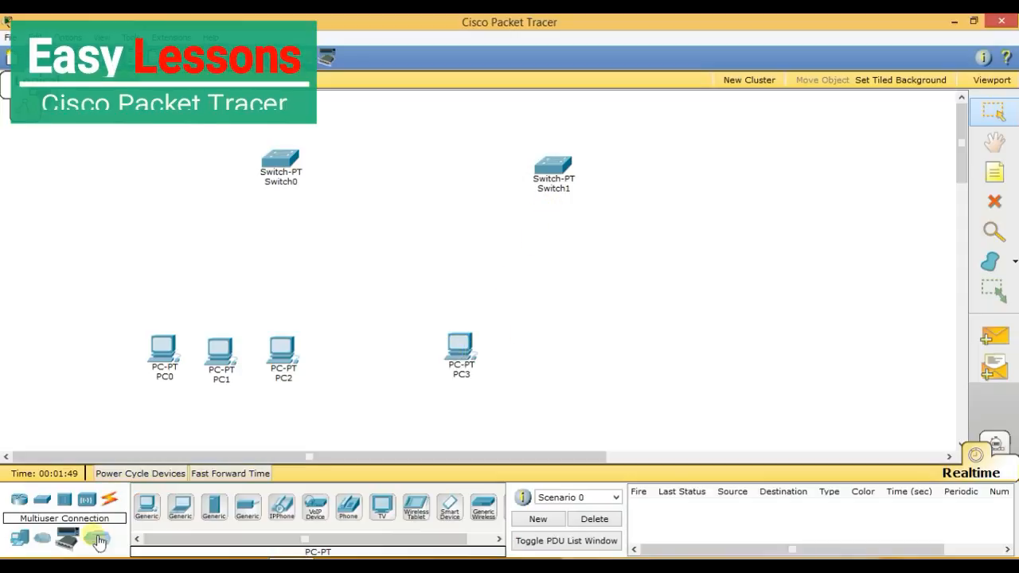
left_click(146, 506)
left_click(521, 351)
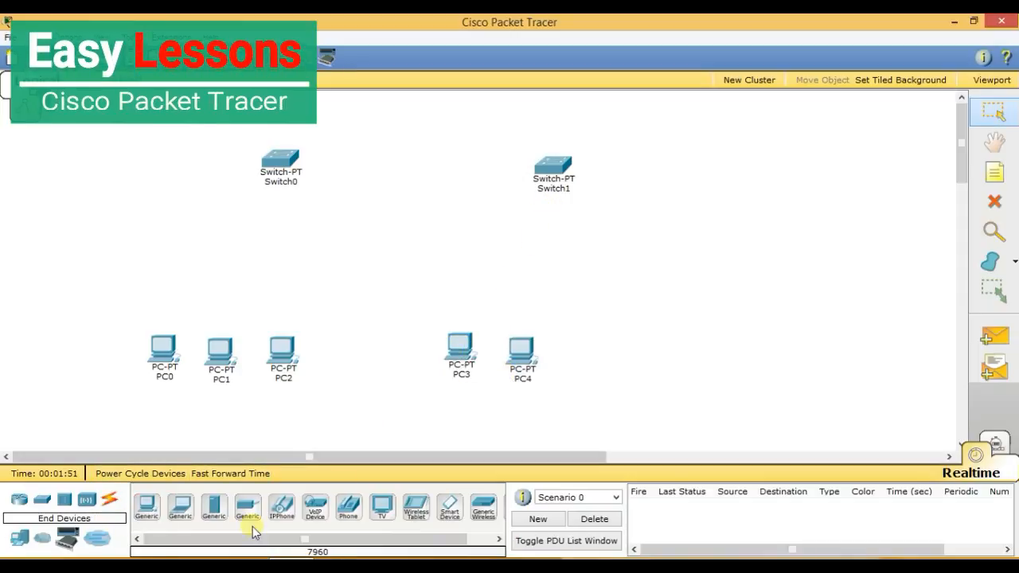
left_click(146, 507)
left_click(597, 354)
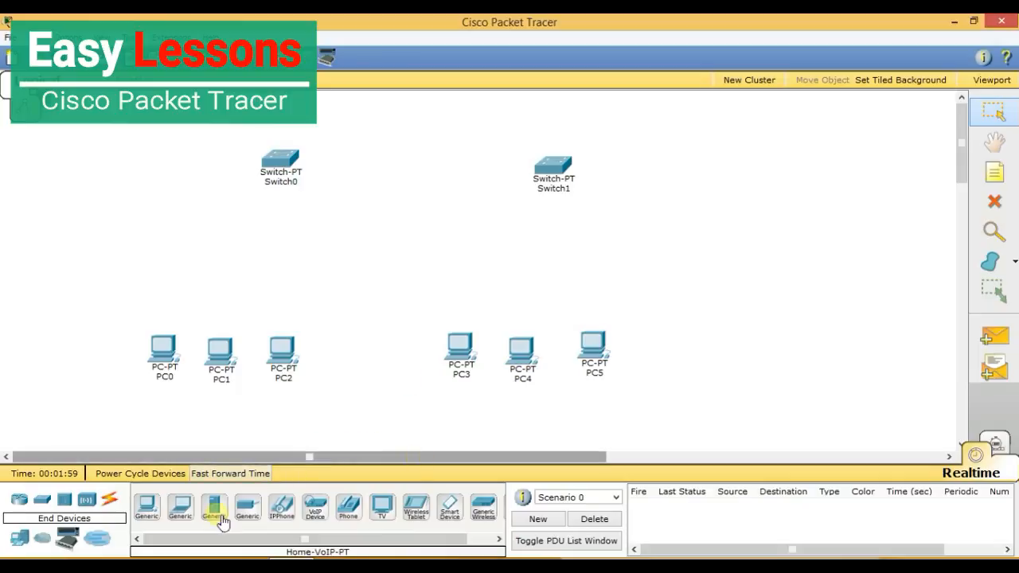
Step: Link Switch0 to Switch1 with an automatically chosen connection type and delete that link
left_click(109, 502)
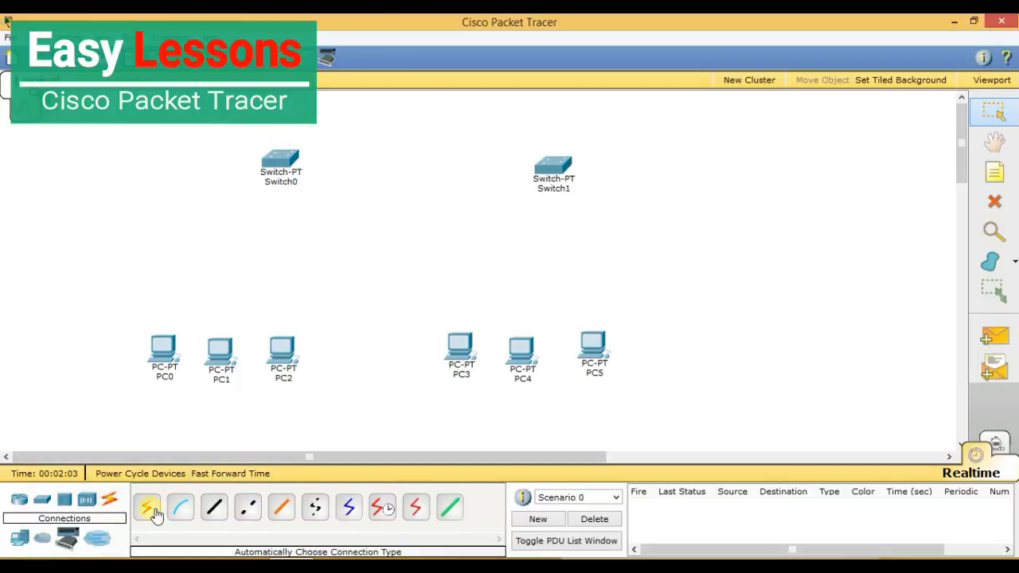
left_click(147, 507)
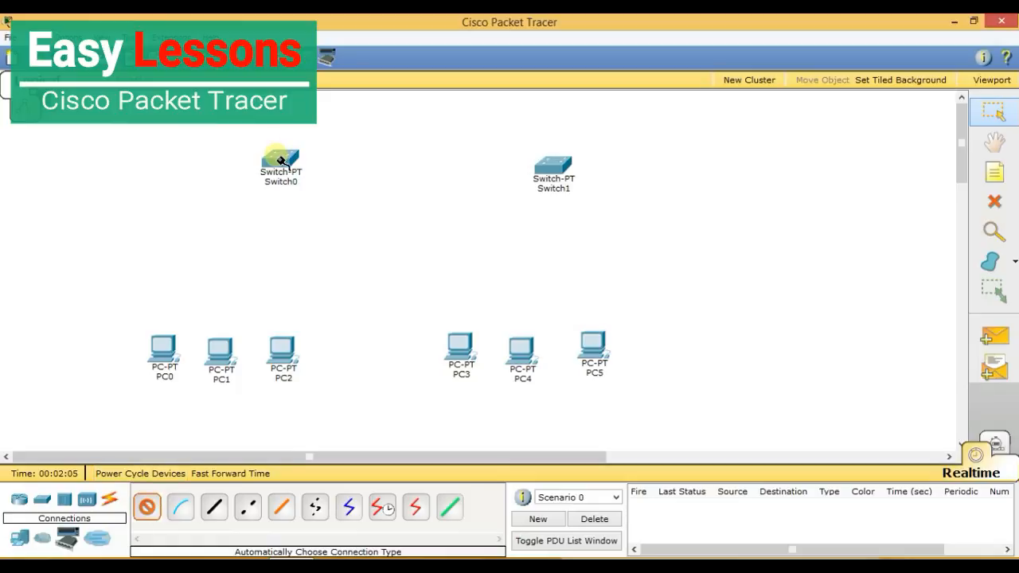
left_click(292, 162)
left_click(552, 167)
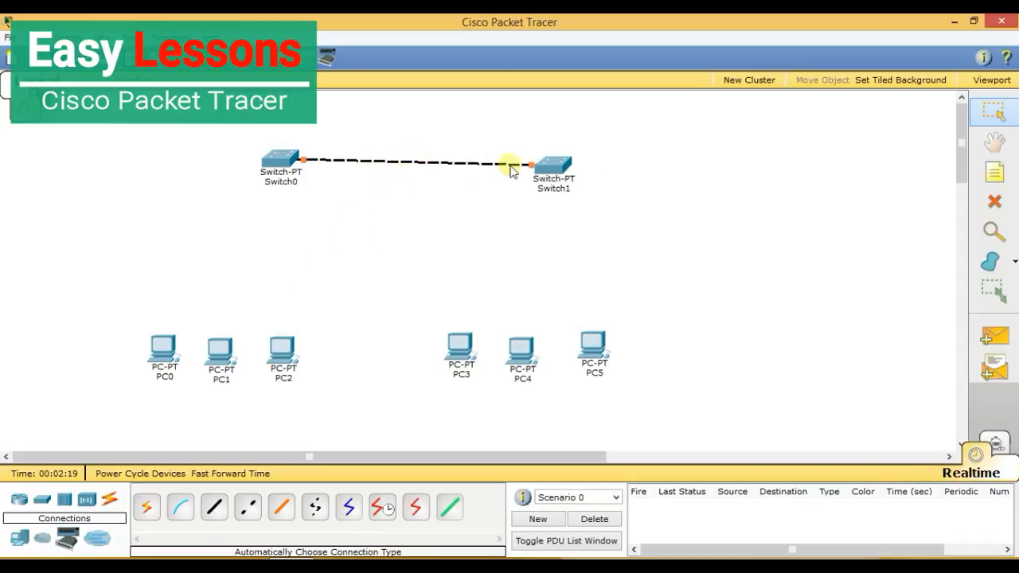
left_click(994, 202)
left_click(446, 174)
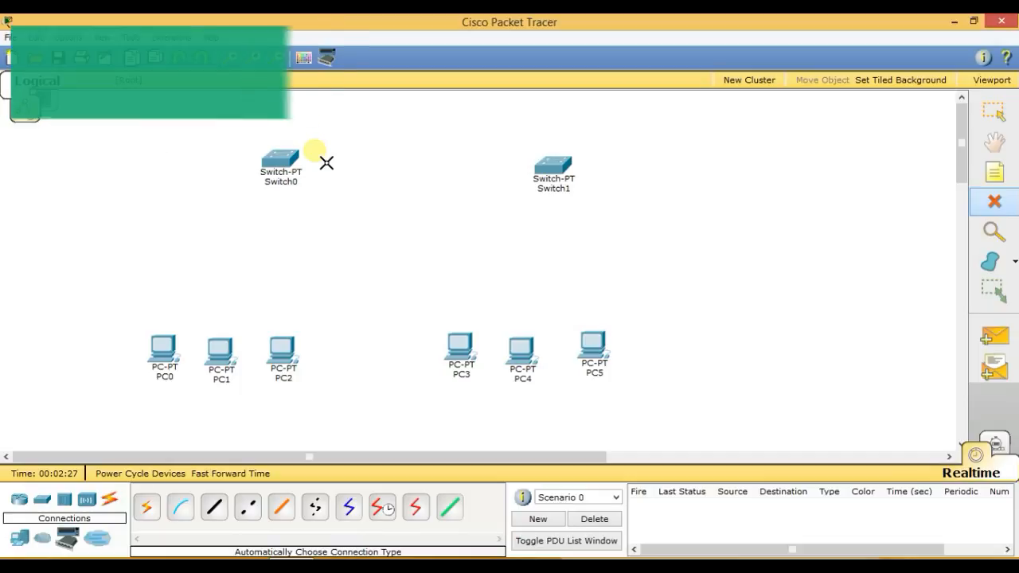
Step: Connect Switch0 FastEthernet0/1 to Switch1 FastEthernet0/1 with a copper cross-over cable
left_click(250, 512)
left_click(277, 164)
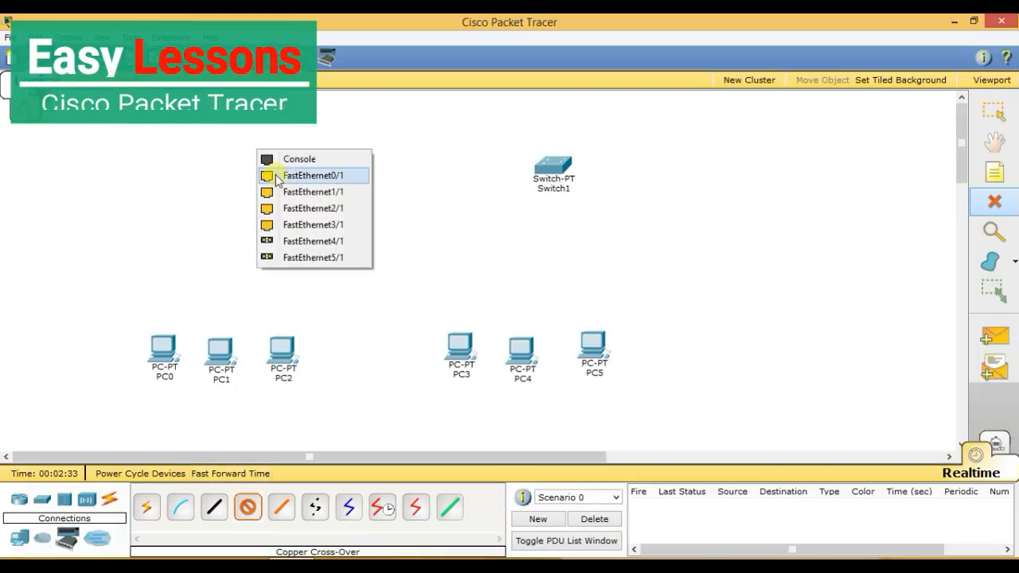
left_click(275, 175)
left_click(564, 165)
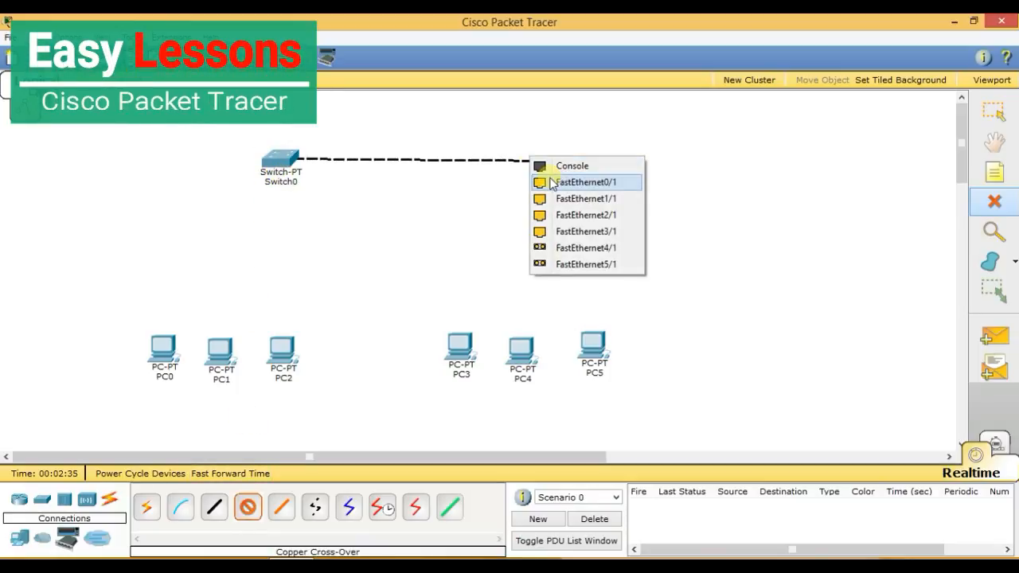
left_click(557, 182)
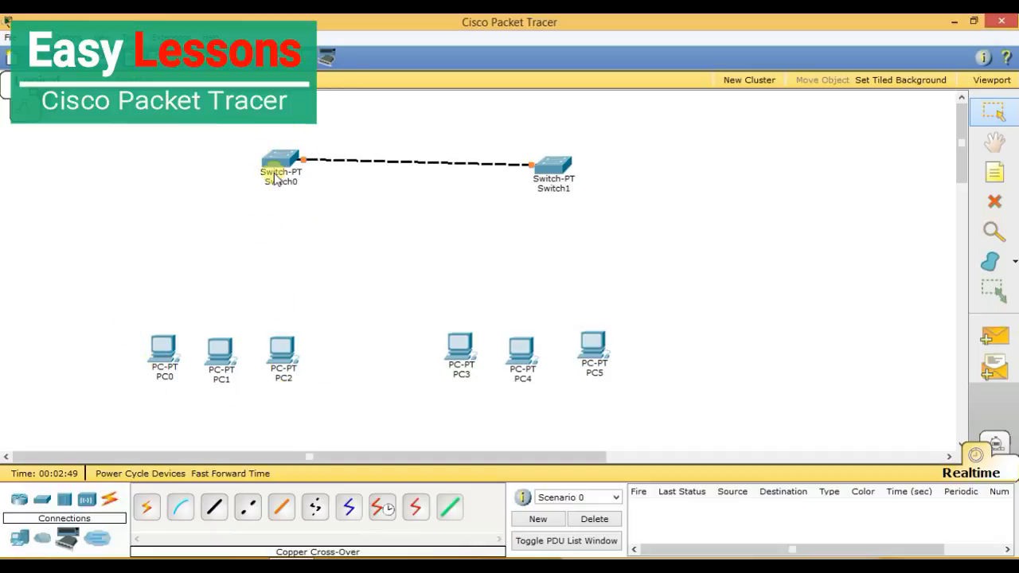
Step: Connect Switch0 FastEthernet1/1 to PC0 FastEthernet0 with a copper straight-through cable
left_click(217, 507)
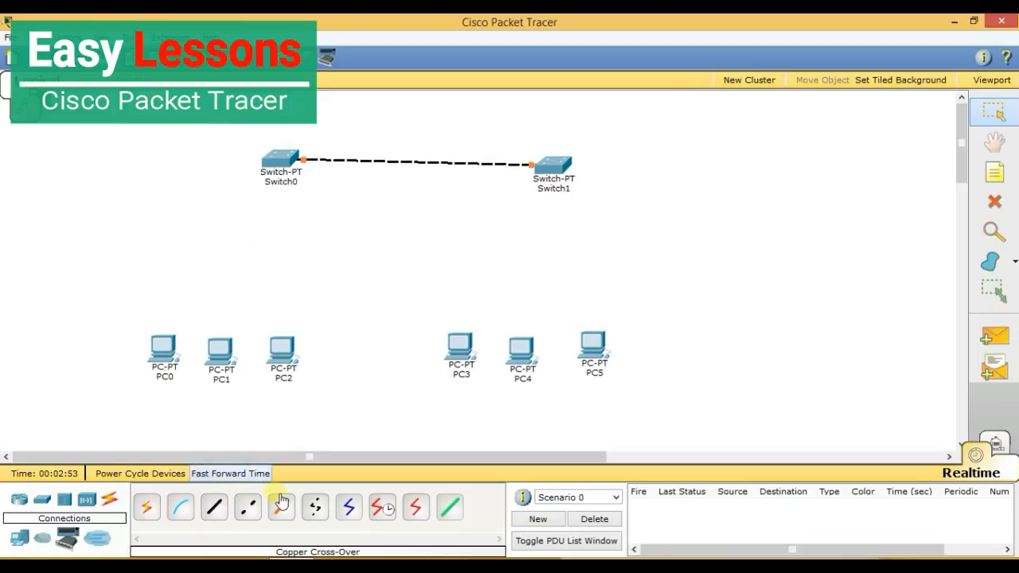
left_click(215, 507)
left_click(265, 168)
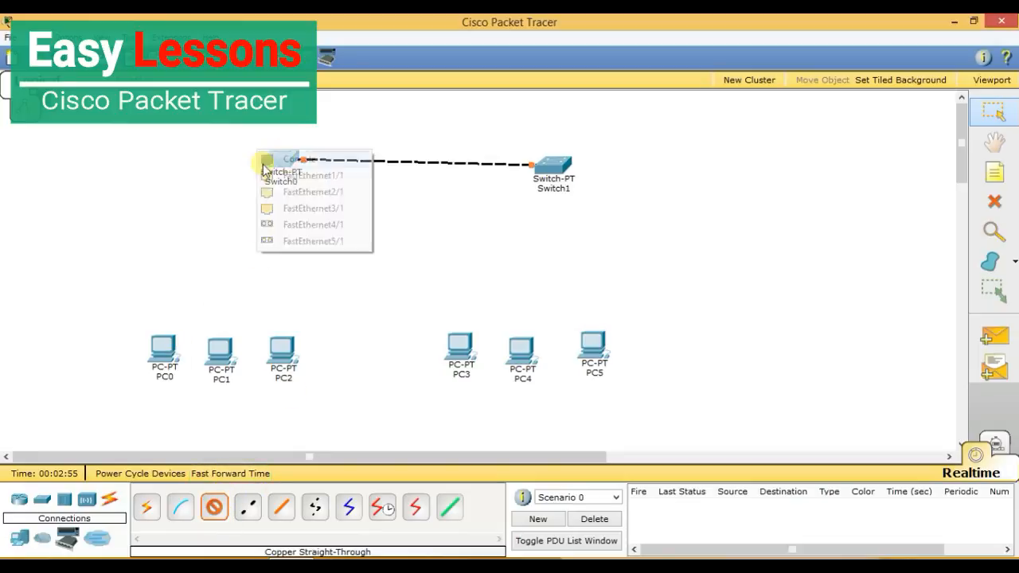
left_click(291, 175)
left_click(164, 348)
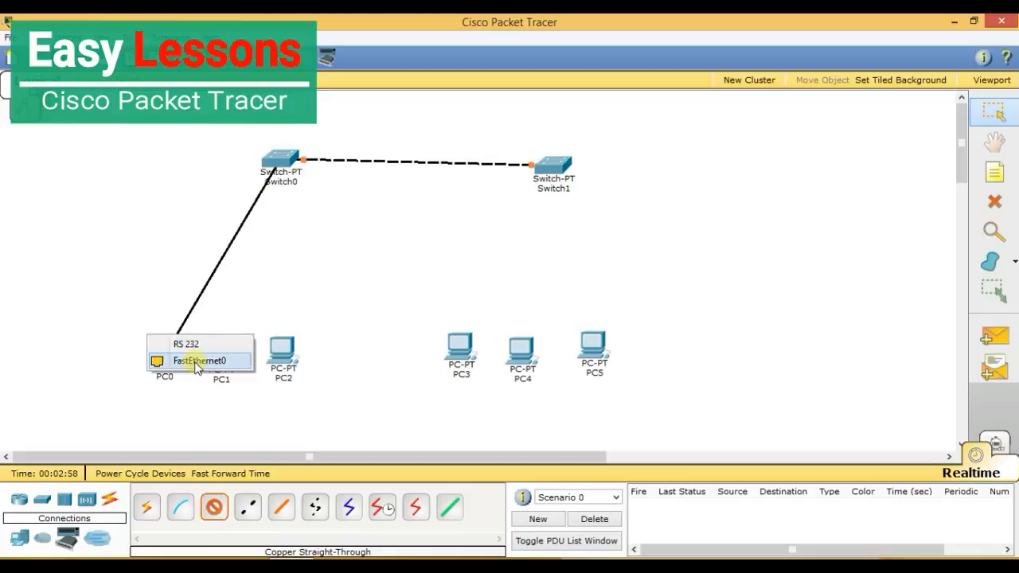
left_click(193, 357)
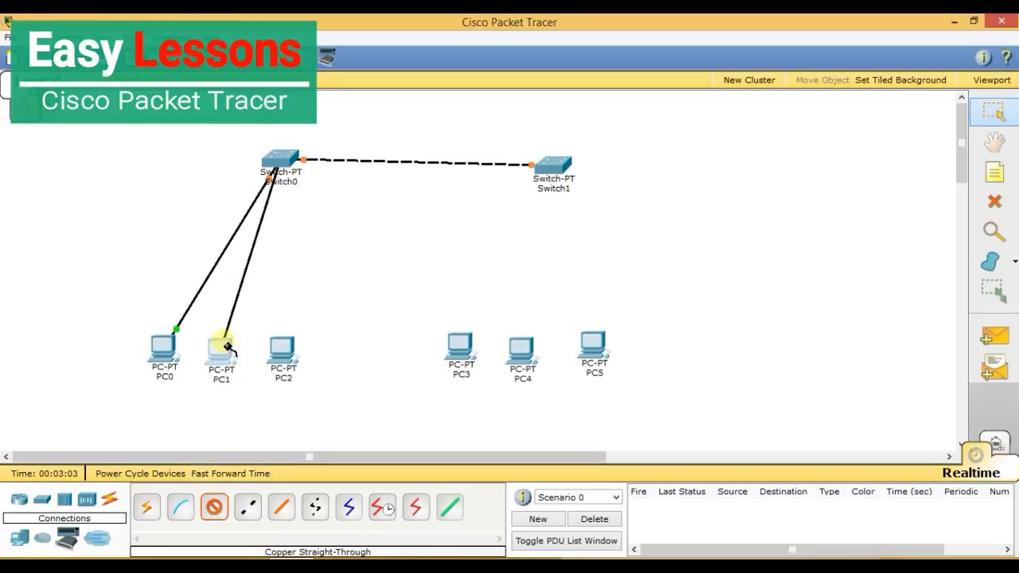
Step: Connect PC1 and PC2 to free FastEthernet ports on Switch0 with copper straight-through cables
left_click(215, 507)
left_click(280, 159)
left_click(307, 177)
left_click(274, 344)
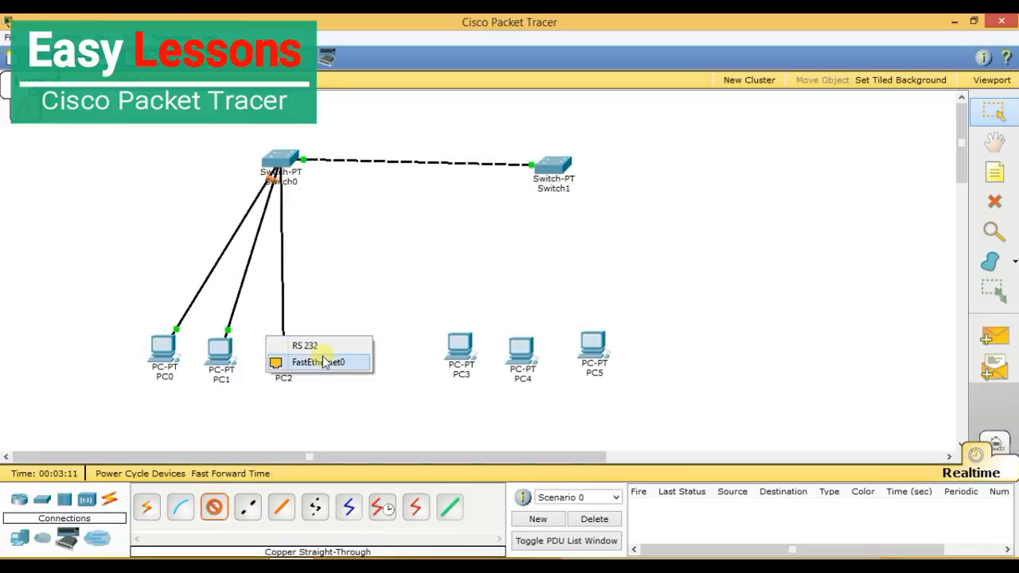
left_click(325, 362)
Step: Connect a free FastEthernet port on Switch1 to PC3 FastEthernet0 with a copper straight-through cable
left_click(215, 507)
left_click(549, 169)
left_click(560, 199)
left_click(460, 347)
left_click(495, 358)
Step: Connect PC4 and PC5 to free FastEthernet ports on Switch1 with copper straight-through cables
left_click(215, 507)
left_click(554, 180)
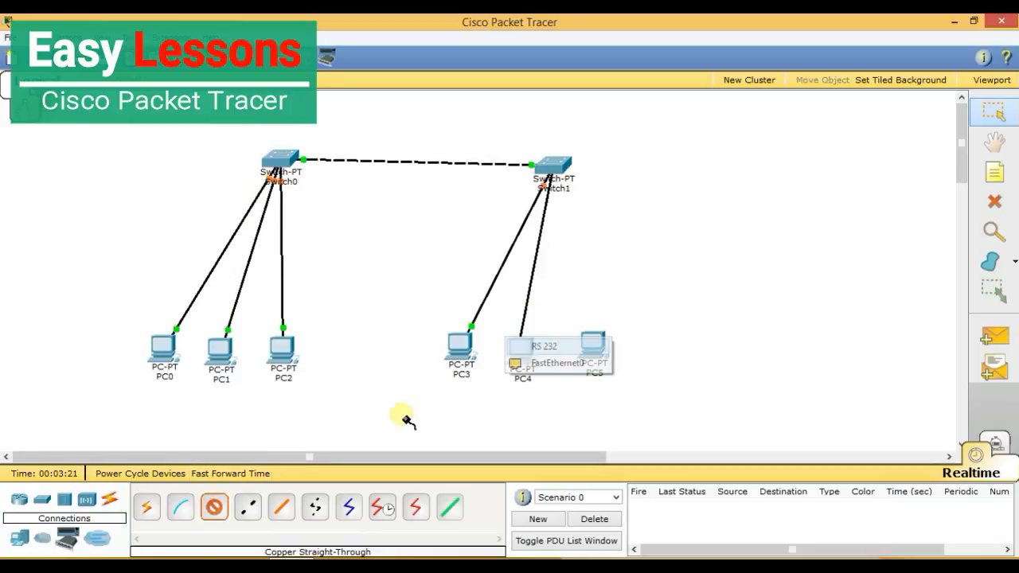
left_click(215, 507)
left_click(553, 167)
left_click(572, 193)
left_click(593, 343)
left_click(612, 369)
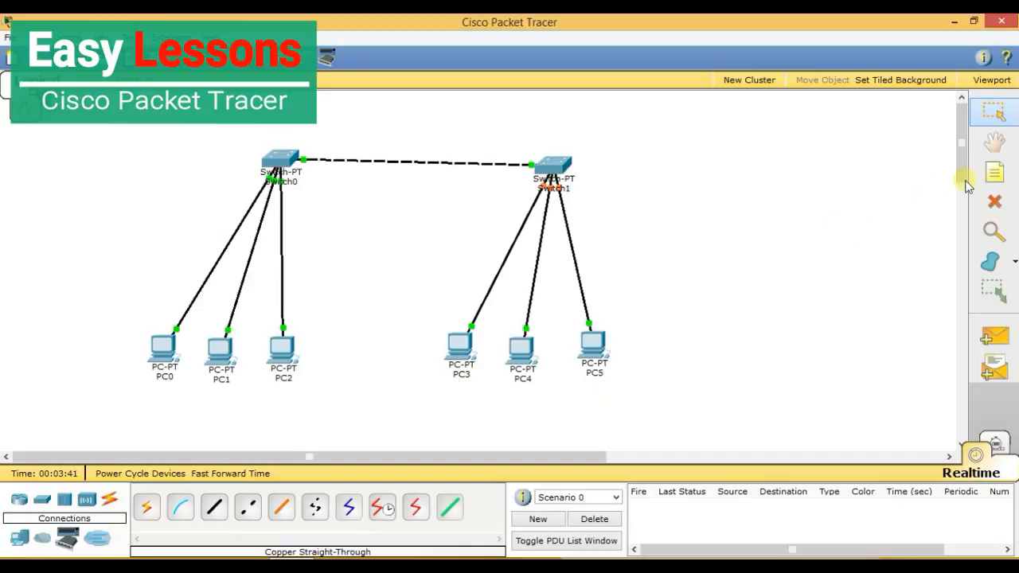
Step: Add a workspace note reading 192.168.0.1 beside PC0
left_click(997, 177)
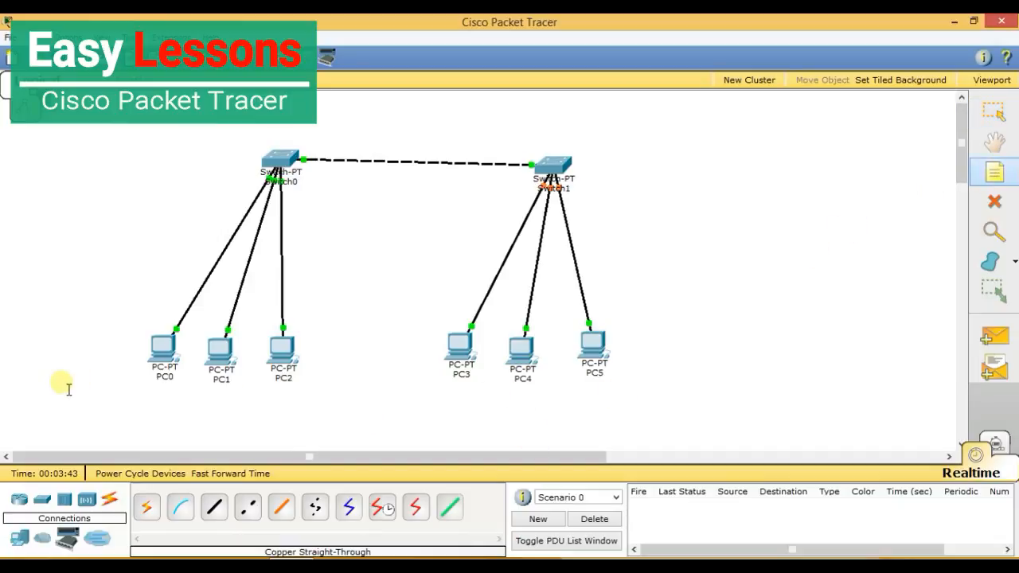
left_click(34, 394)
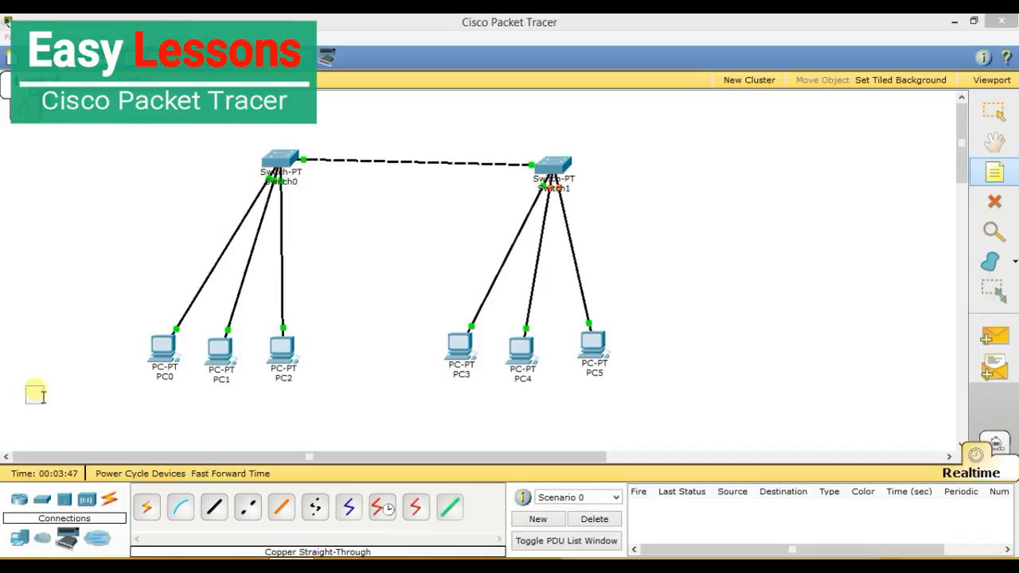
type("1")
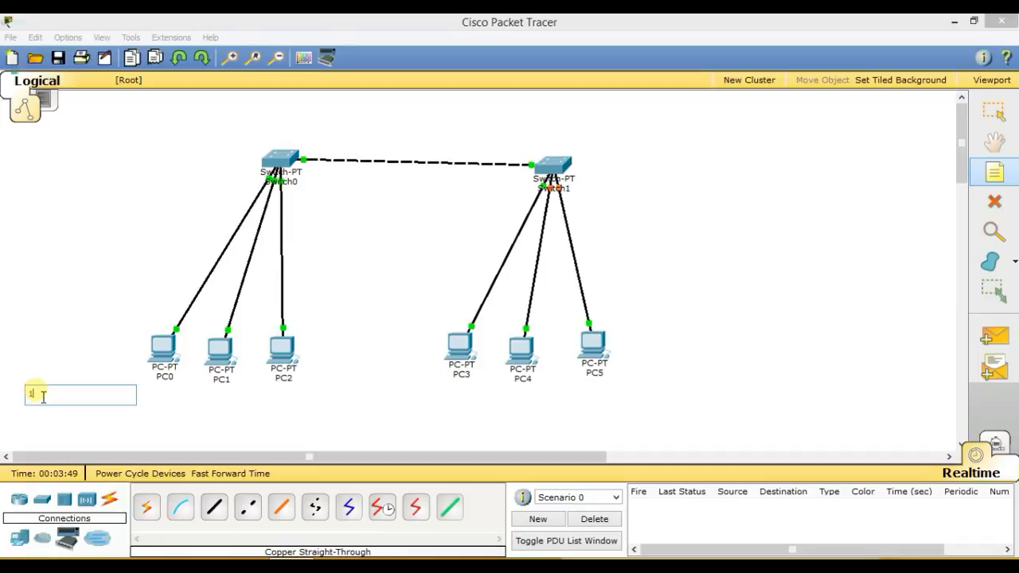
type("92.1")
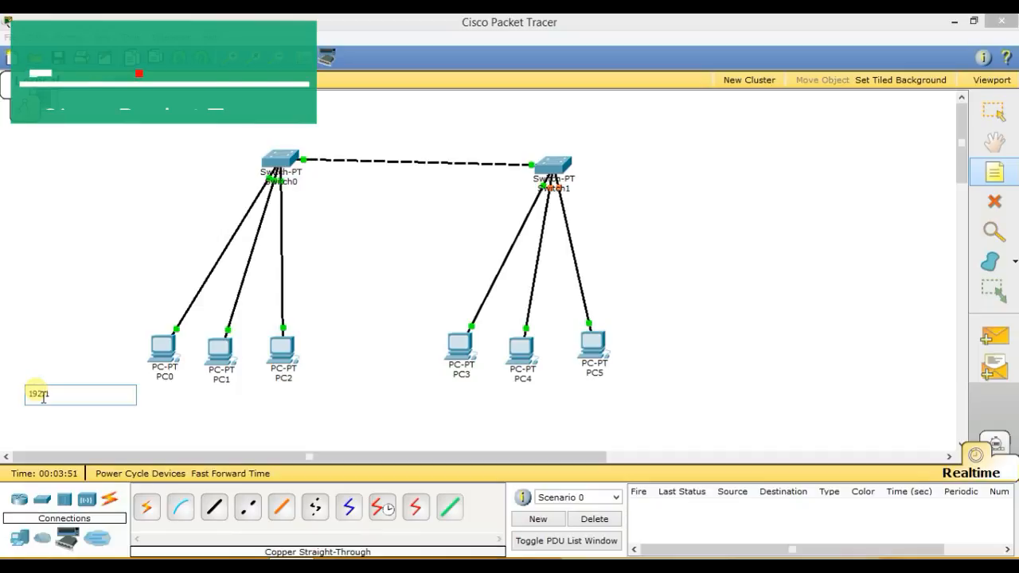
type("68.0.1")
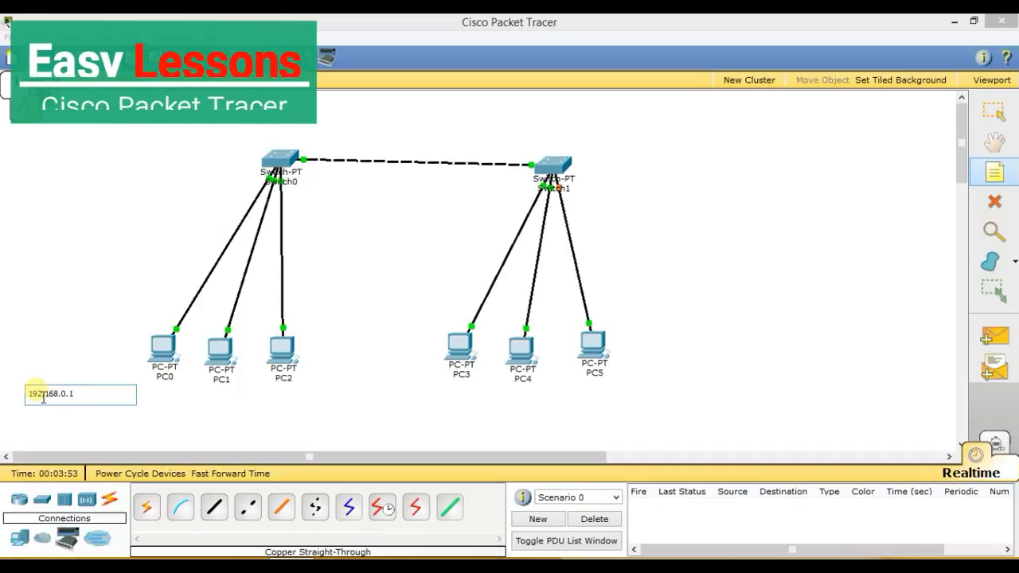
Step: Add the notes 192.168.0.2 below PC1 and 192.168.0.3 below PC2
left_click(384, 393)
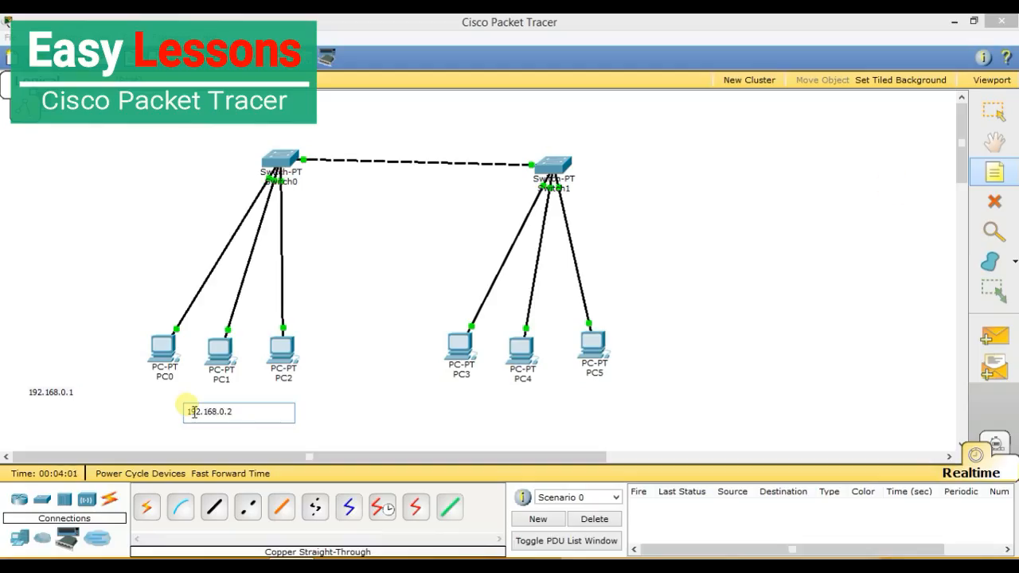
left_click(263, 412)
left_click(263, 412)
type("192.168.0.3")
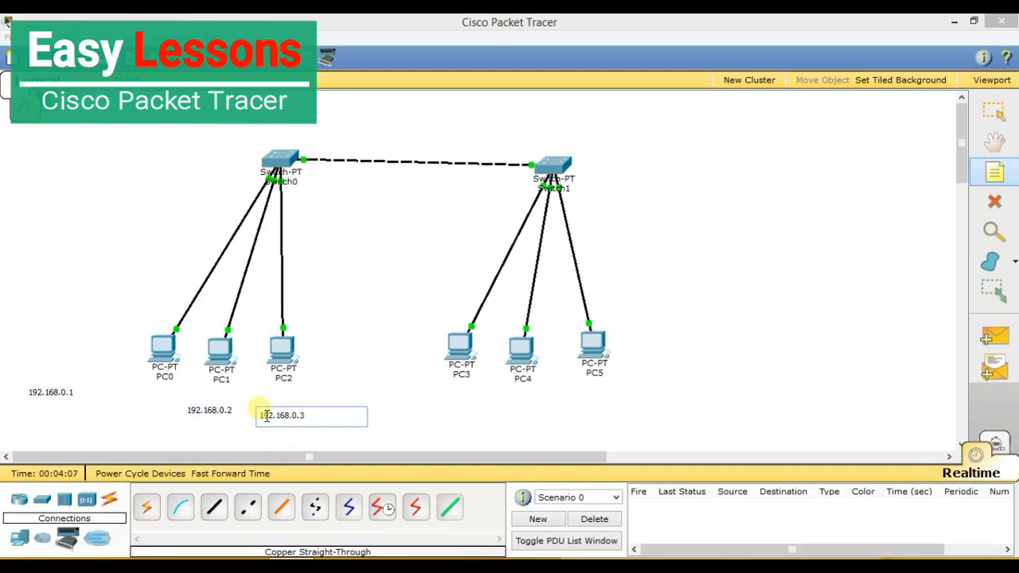
Step: Add the notes 192.168.0.4, 192.168.0.5 and 192.168.0.6 below PC3, PC4 and PC5 respectively
left_click(391, 416)
left_click(405, 411)
type("192.168.")
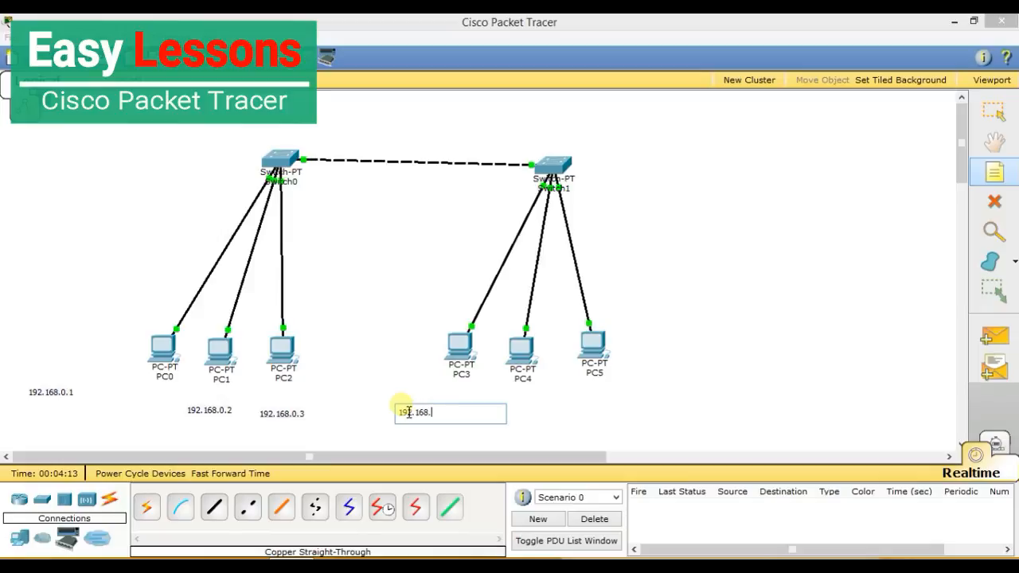
type("0.4")
left_click(994, 172)
left_click(509, 412)
type("192.168.0.5")
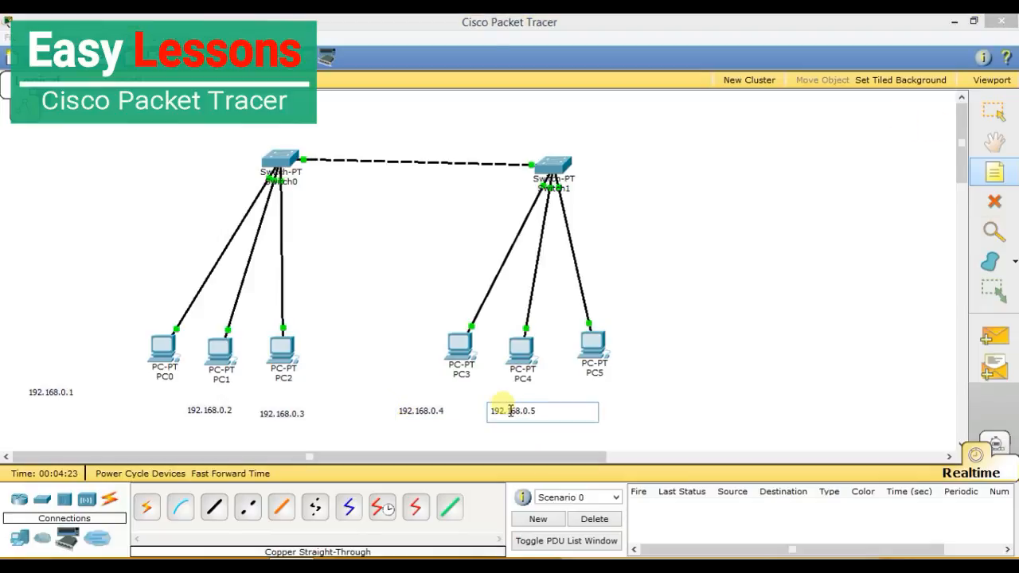
left_click(587, 412)
left_click(589, 415)
type("192.168.0.")
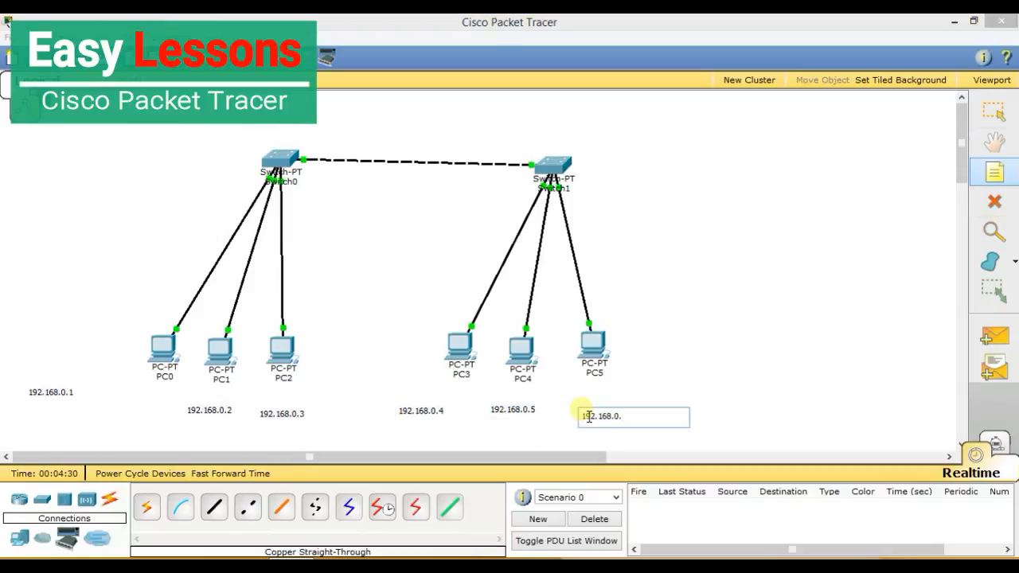
type("6")
Step: Give PC0 the static IP address 192.168.0.1 with subnet mask 255.255.255.0
left_click(172, 356)
left_click(171, 356)
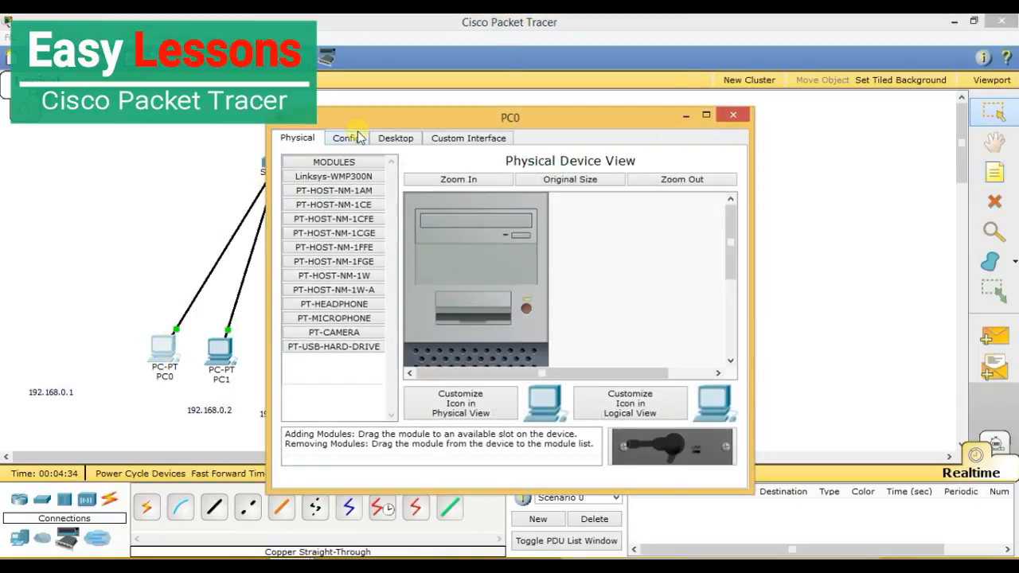
left_click(387, 139)
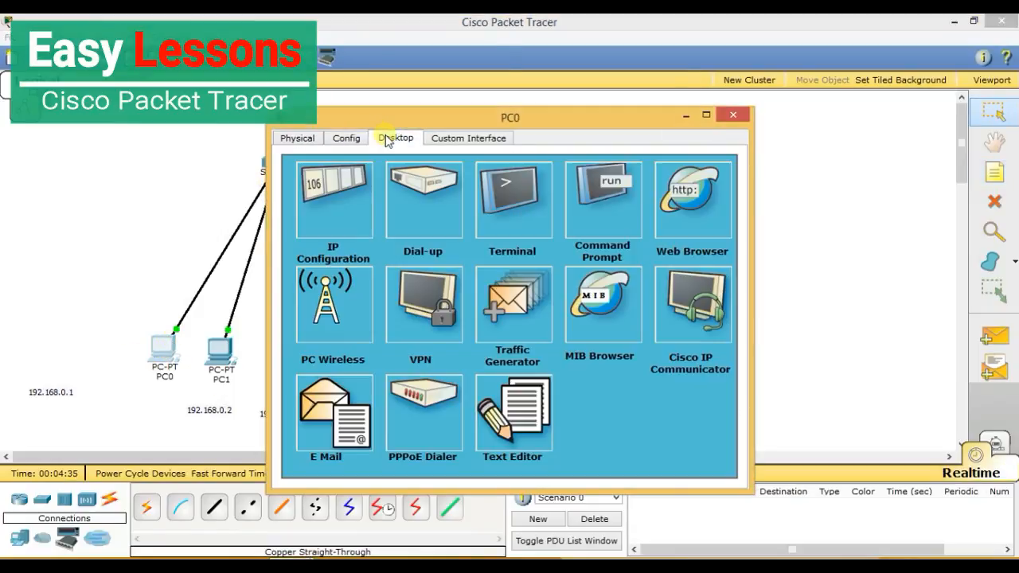
left_click(335, 211)
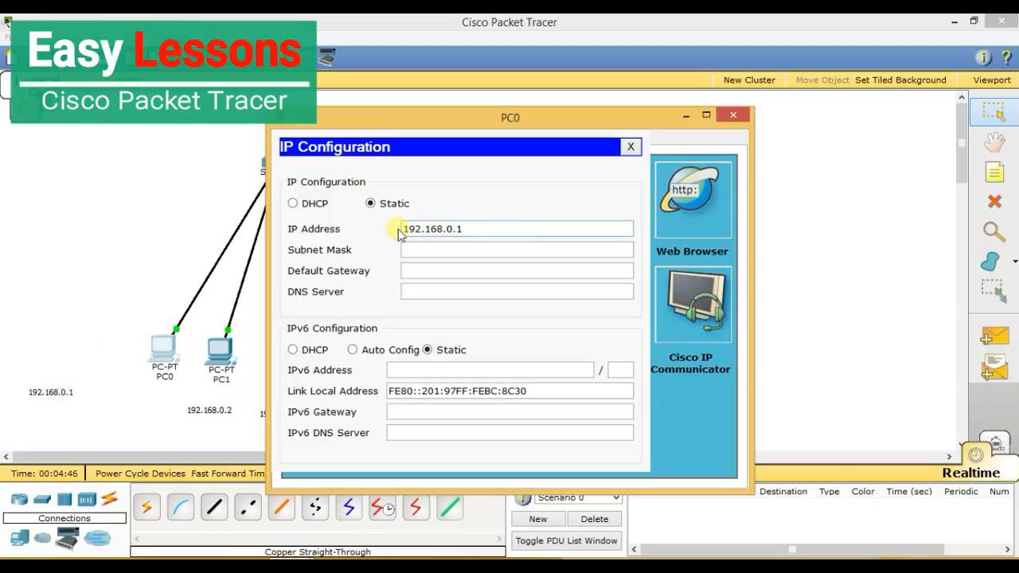
left_click(506, 229)
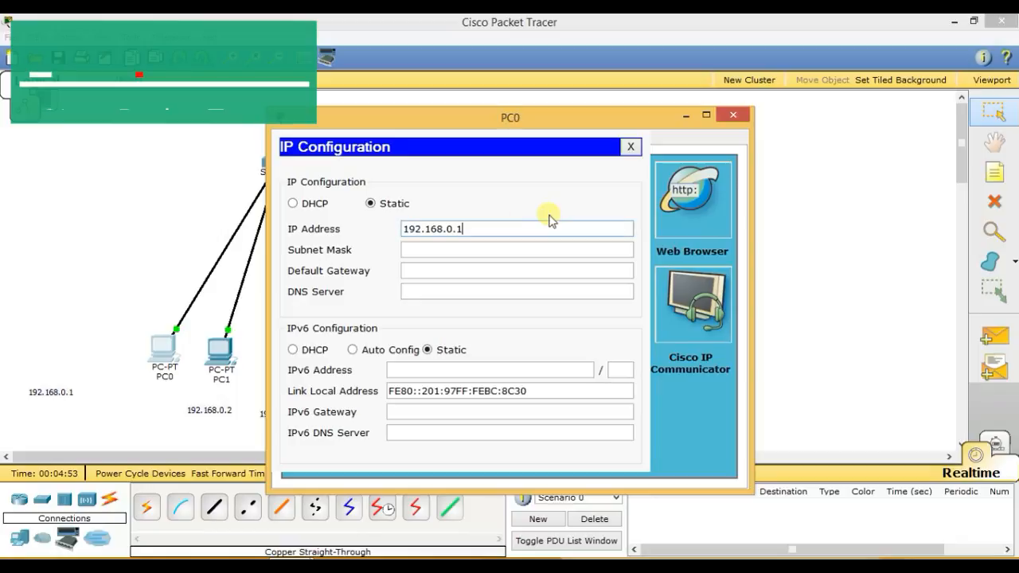
left_click(507, 250)
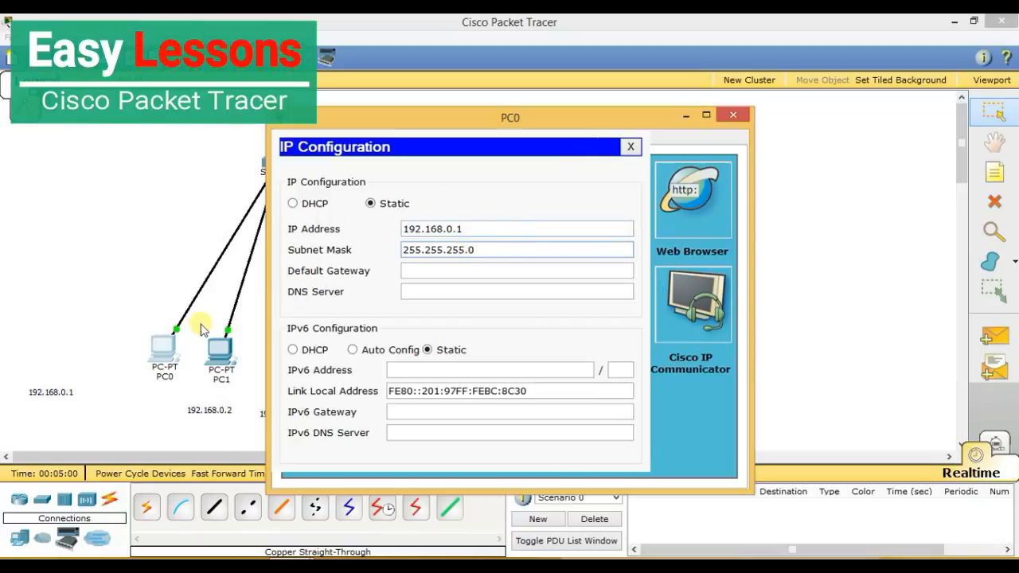
Step: Close PC0's settings and give PC1 the static IP address 192.168.0.2
left_click(745, 116)
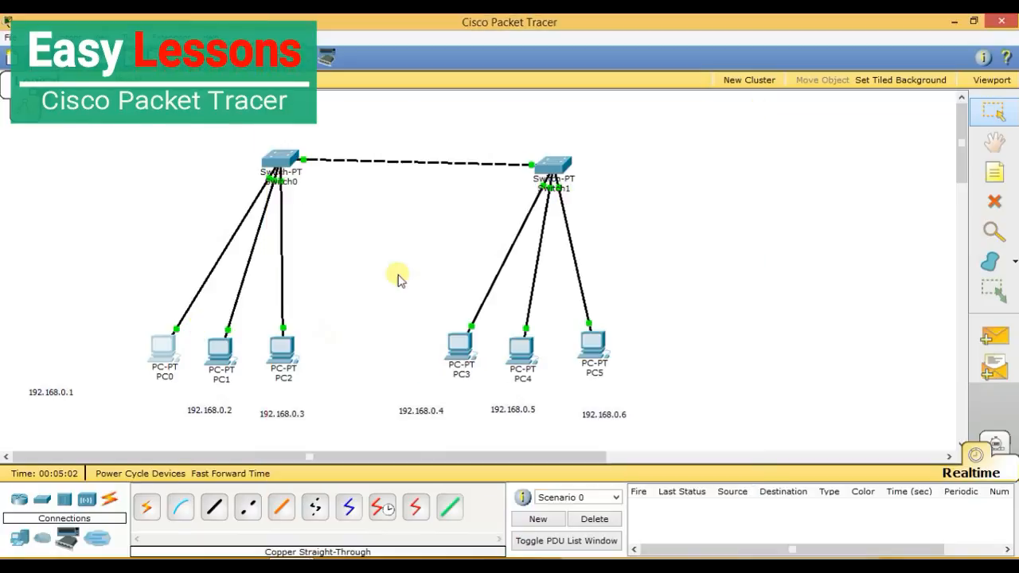
left_click(227, 359)
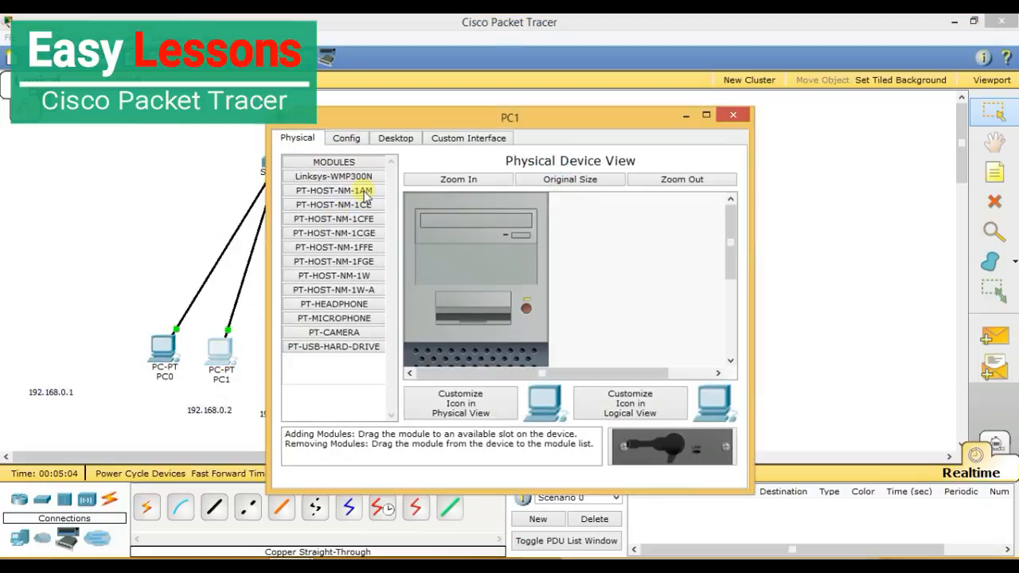
left_click(390, 142)
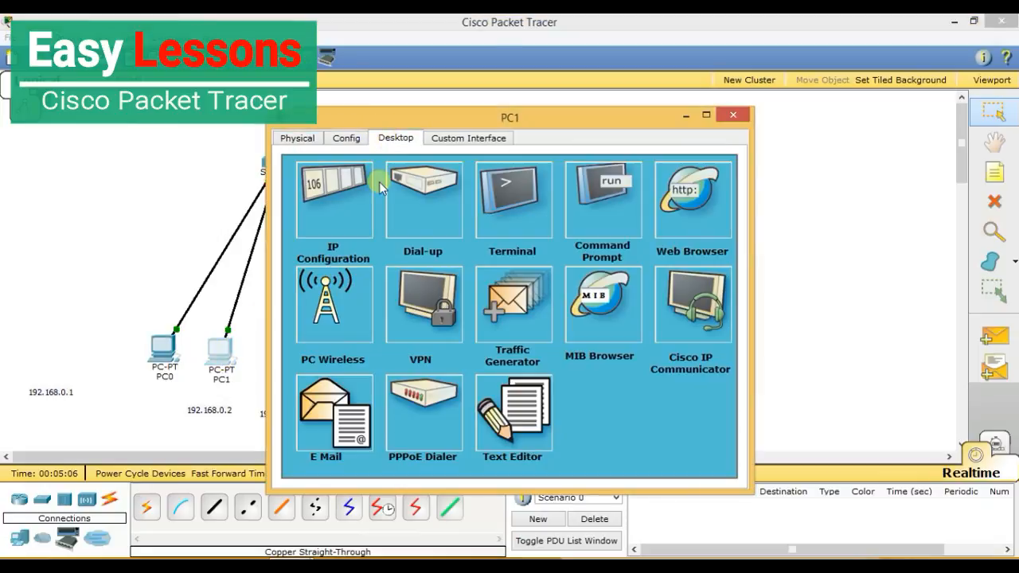
left_click(341, 198)
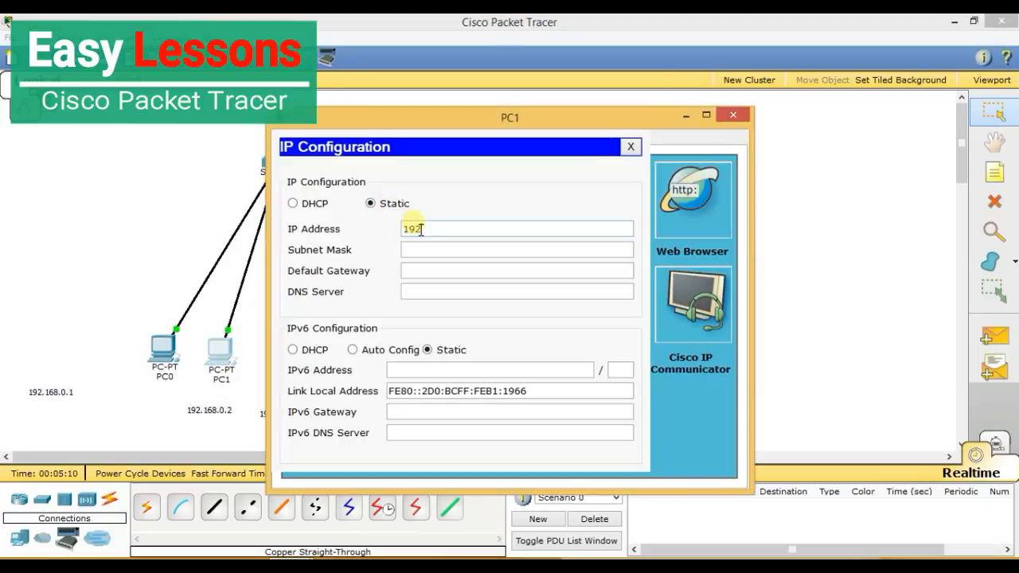
left_click(733, 116)
Step: Give PC2 the static IP address 192.168.0.3 with the default subnet mask
left_click(283, 350)
left_click(389, 137)
left_click(341, 197)
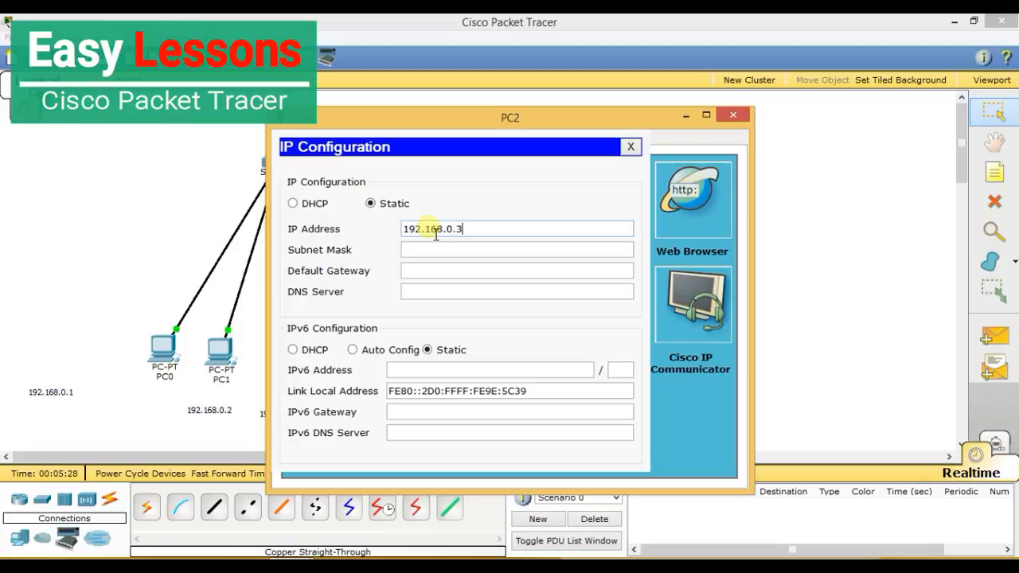
left_click(429, 251)
left_click(733, 115)
Step: Give PC3 the static IP address 192.168.0.4 with subnet mask 255.255.255.0
left_click(459, 350)
left_click(387, 138)
left_click(341, 197)
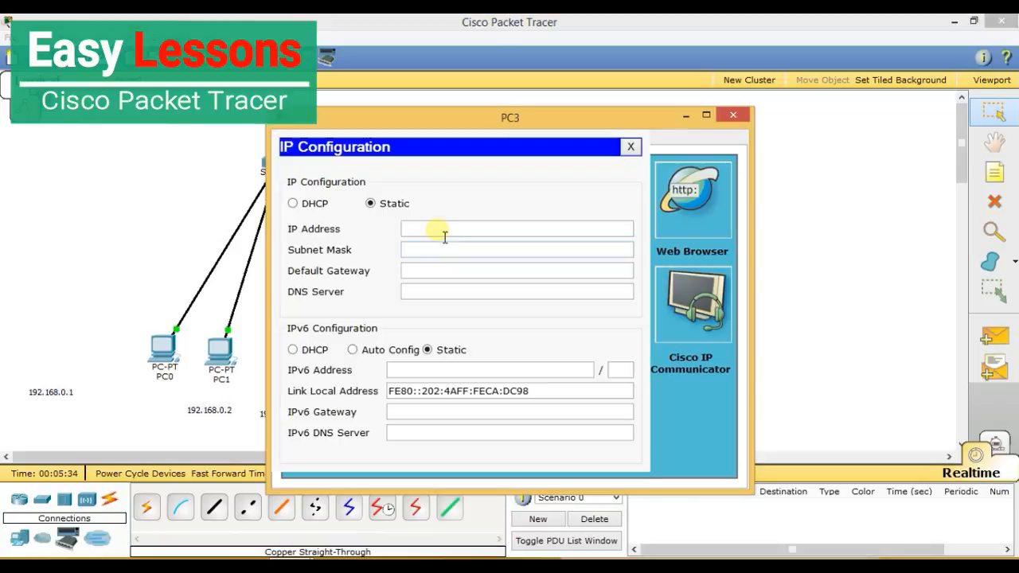
left_click(445, 230)
type("192.168.0.4")
left_click(442, 250)
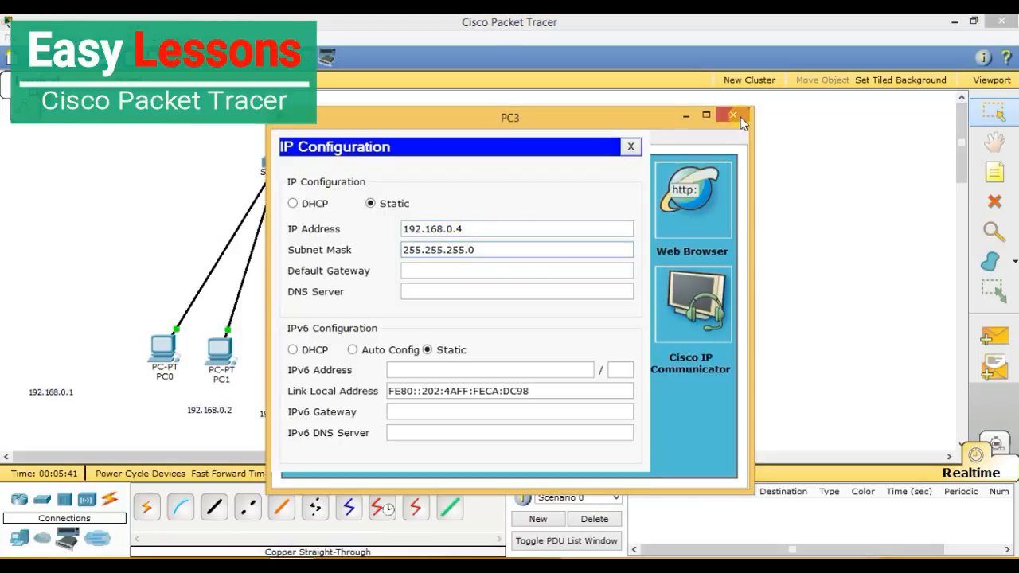
left_click(733, 115)
Step: Give PC4 the static IP address 192.168.0.5 and close its settings
left_click(525, 348)
left_click(389, 138)
left_click(341, 198)
left_click(438, 231)
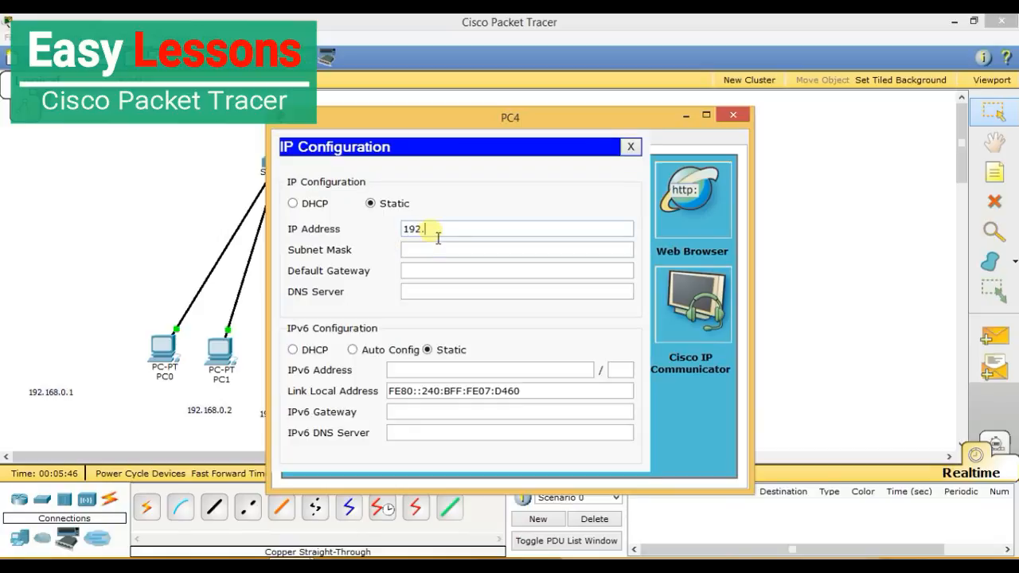
type("192.168.0.5")
left_click(733, 116)
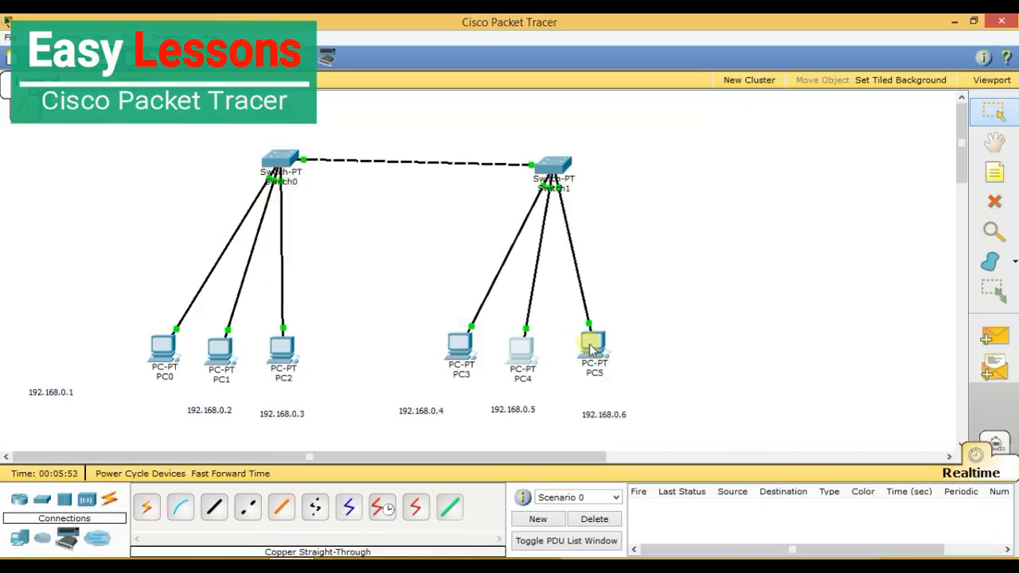
Step: Give PC5 the static IP address 192.168.0.6 with the default subnet mask
left_click(595, 349)
left_click(388, 138)
left_click(340, 198)
left_click(443, 231)
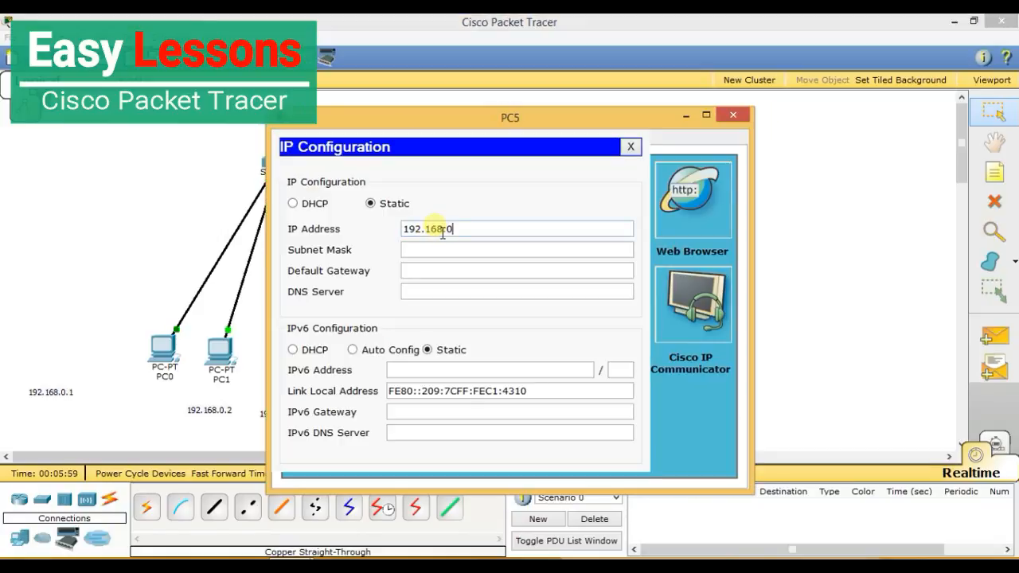
left_click(442, 251)
left_click(733, 116)
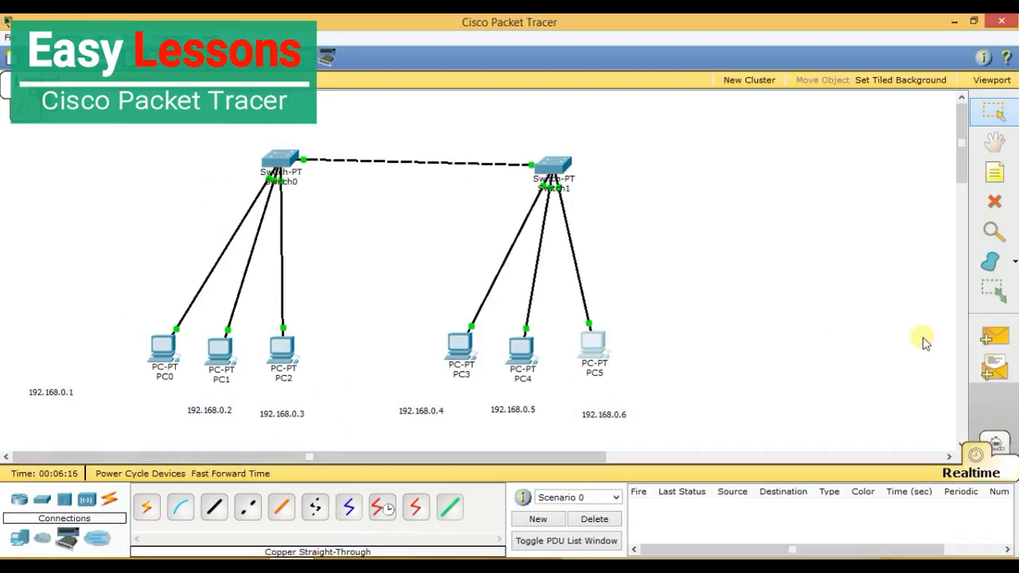
Step: Switch to simulation mode and limit the event filters to ICMP only
left_click(999, 446)
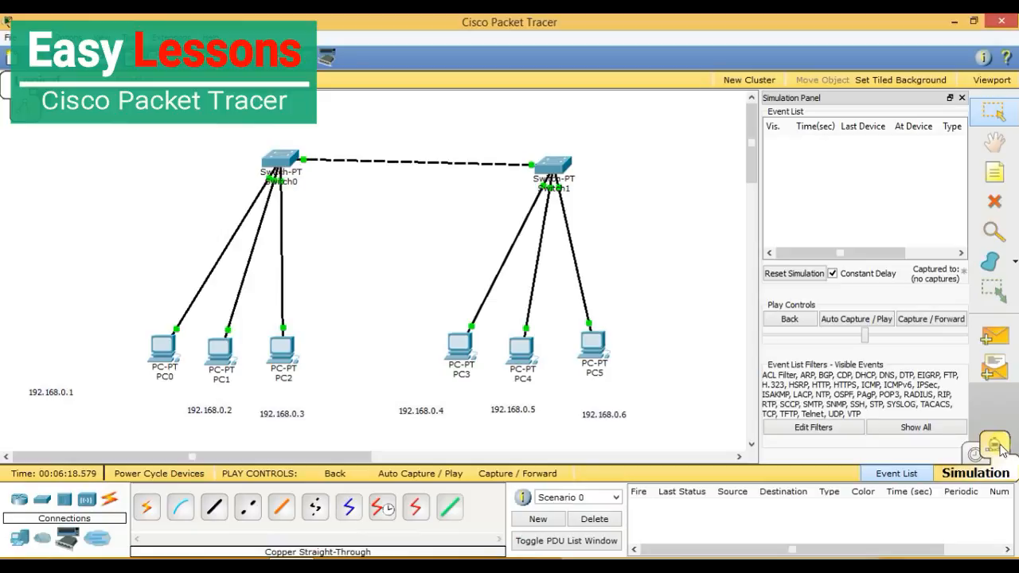
left_click(813, 428)
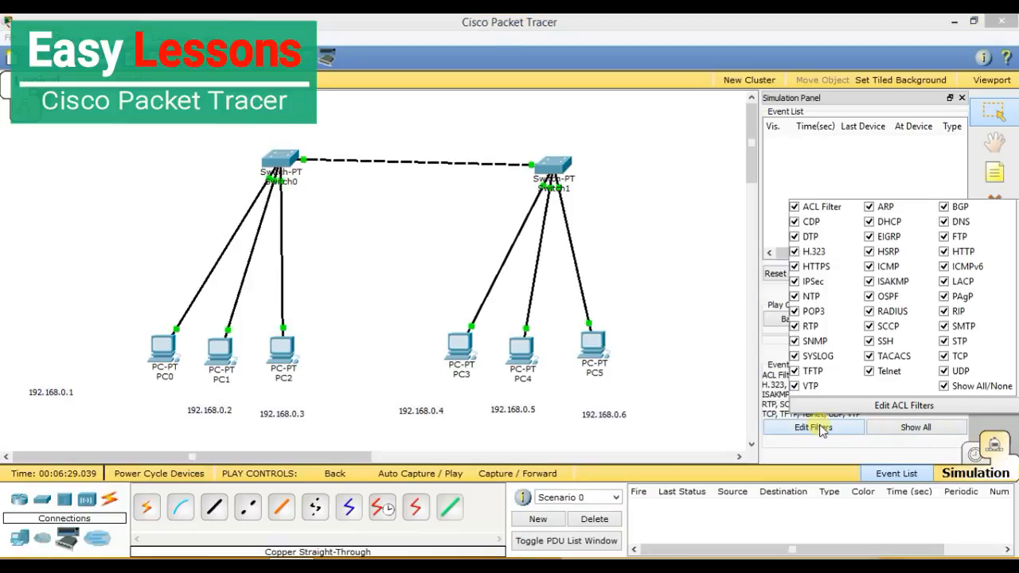
left_click(944, 387)
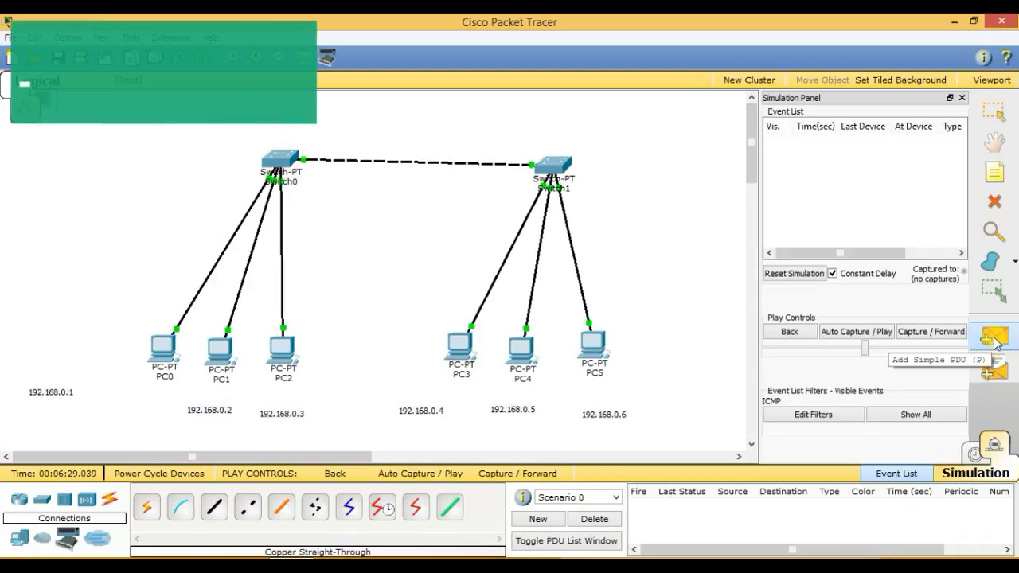
Step: Add a simple PDU from PC0 to PC5 and auto-capture its simulation, clearing the event list once the buffer is full
left_click(991, 338)
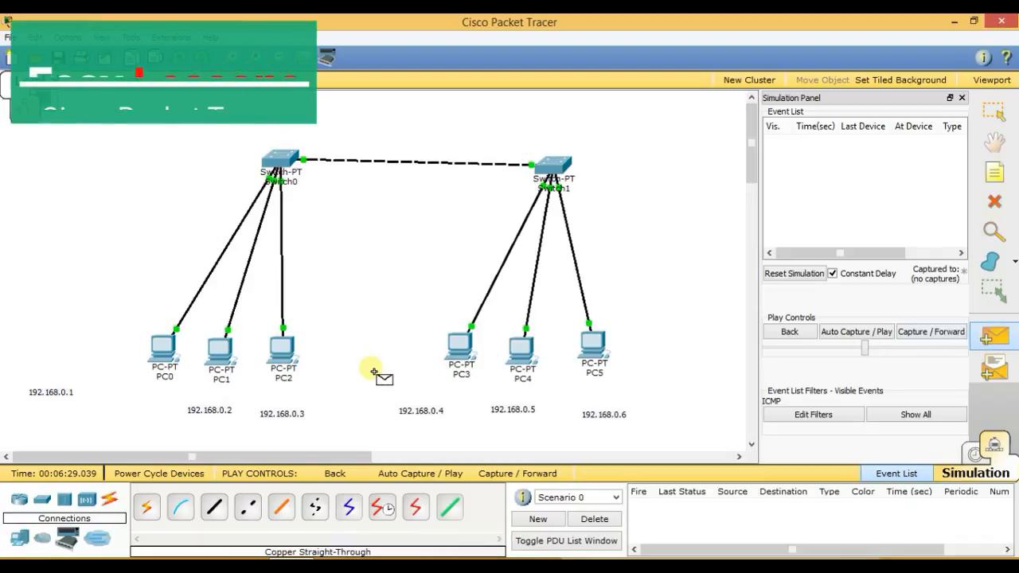
left_click(164, 358)
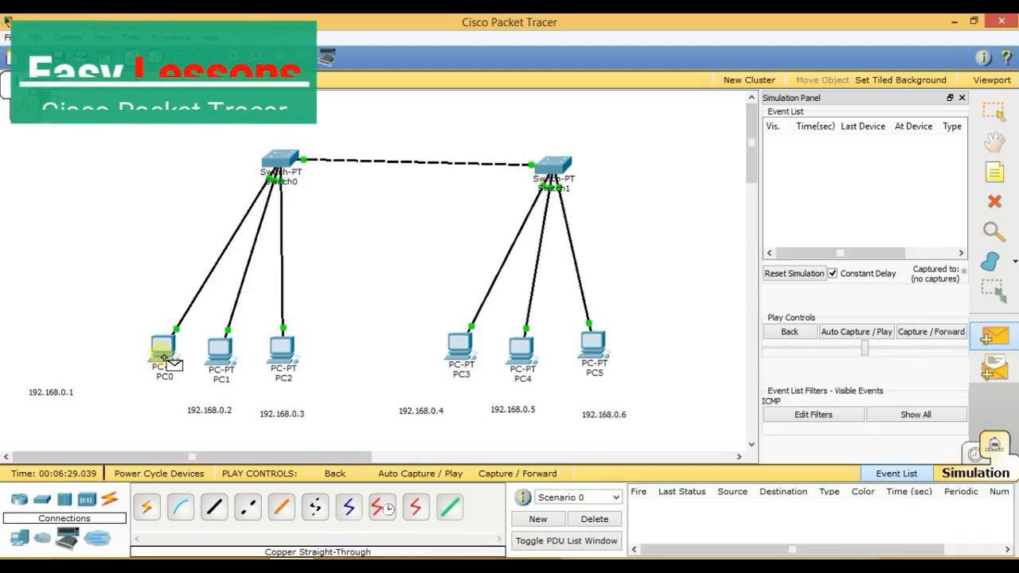
left_click(593, 350)
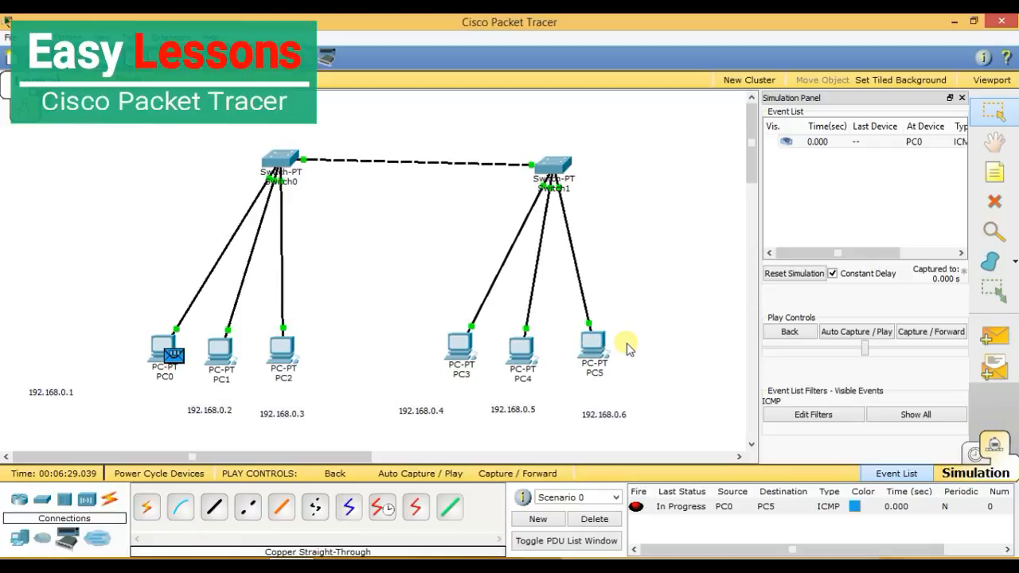
left_click(864, 332)
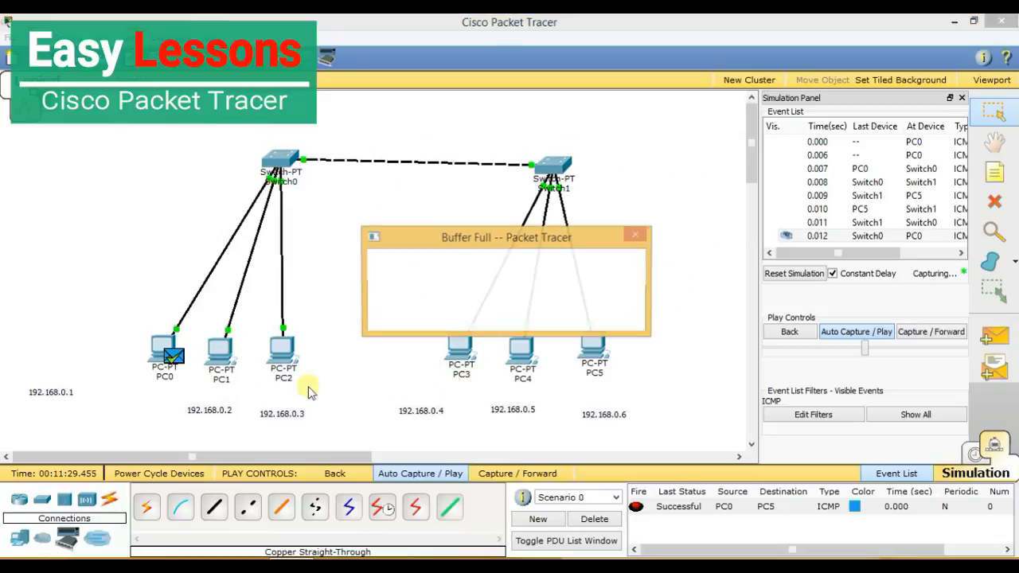
left_click(511, 315)
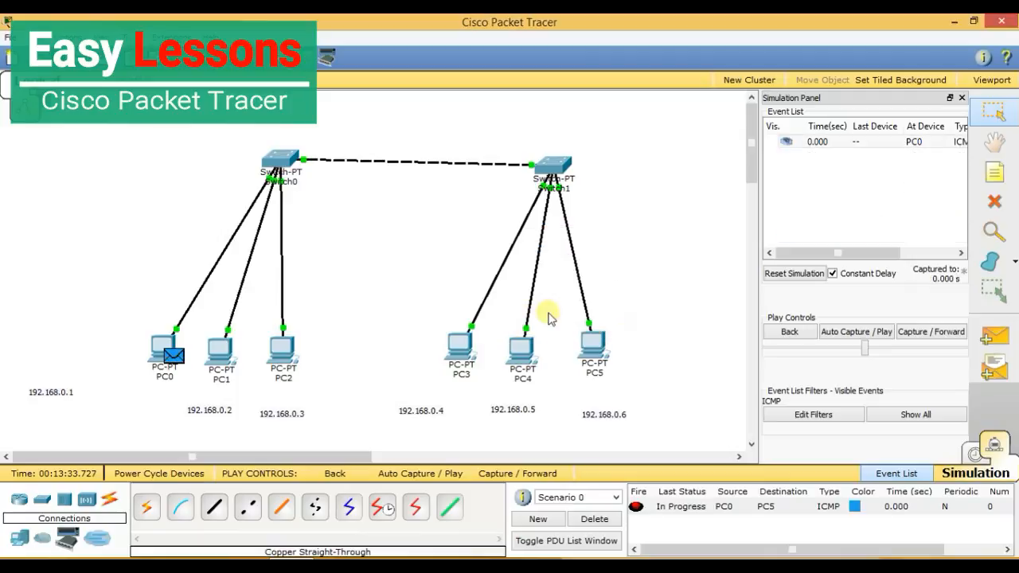